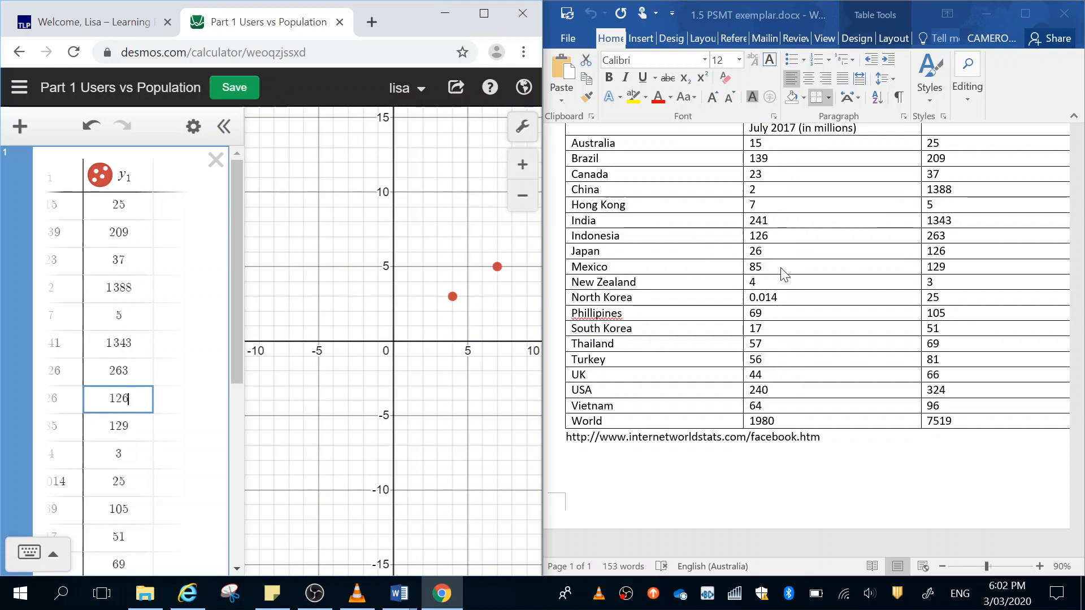
In the Word table's users column, mark North Korea's value with "lowest" and India's value with "High".
click(839, 301)
click(839, 301)
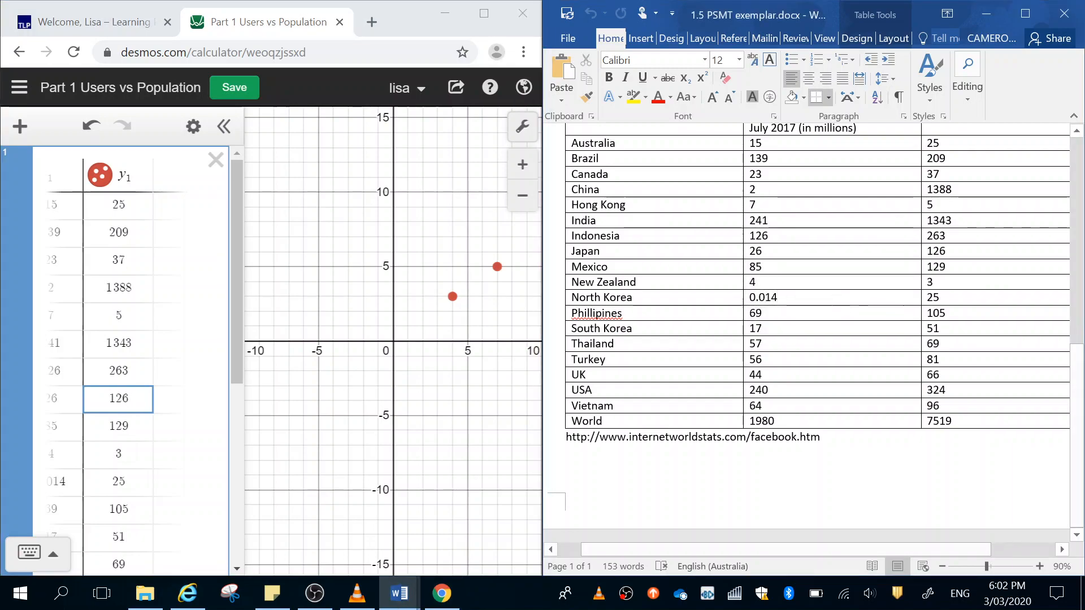
text(lowest)
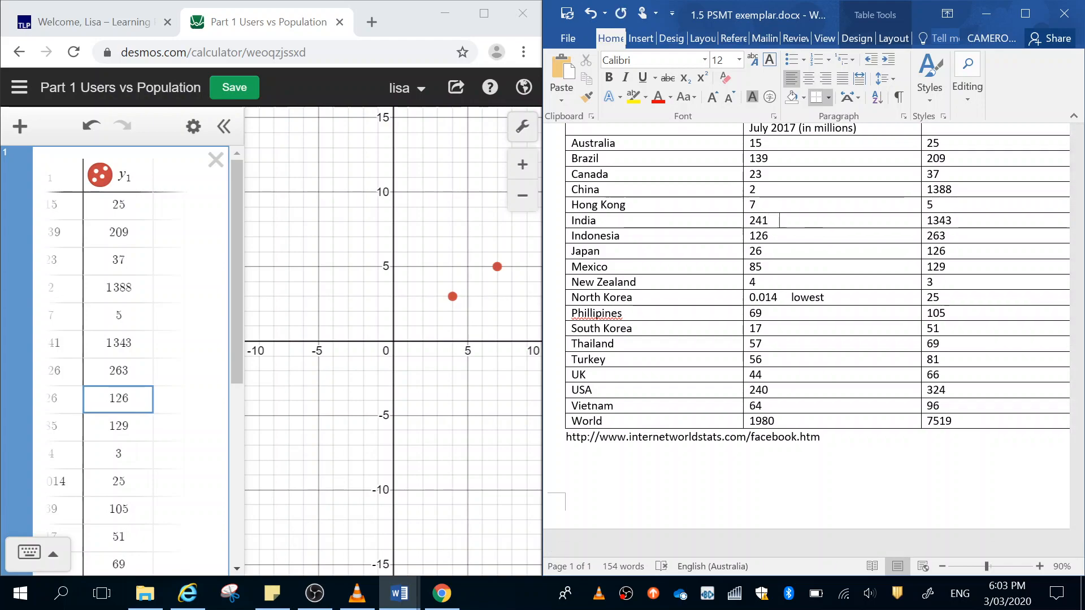
text(High)
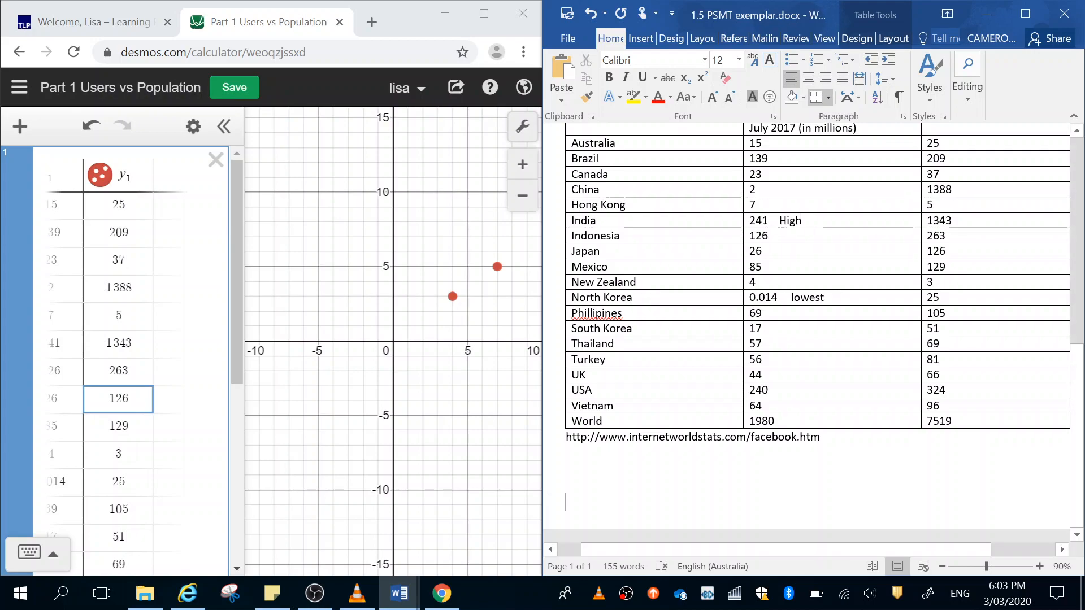
Write the x-axis range "0<x<241" below the source link under the table.
click(714, 501)
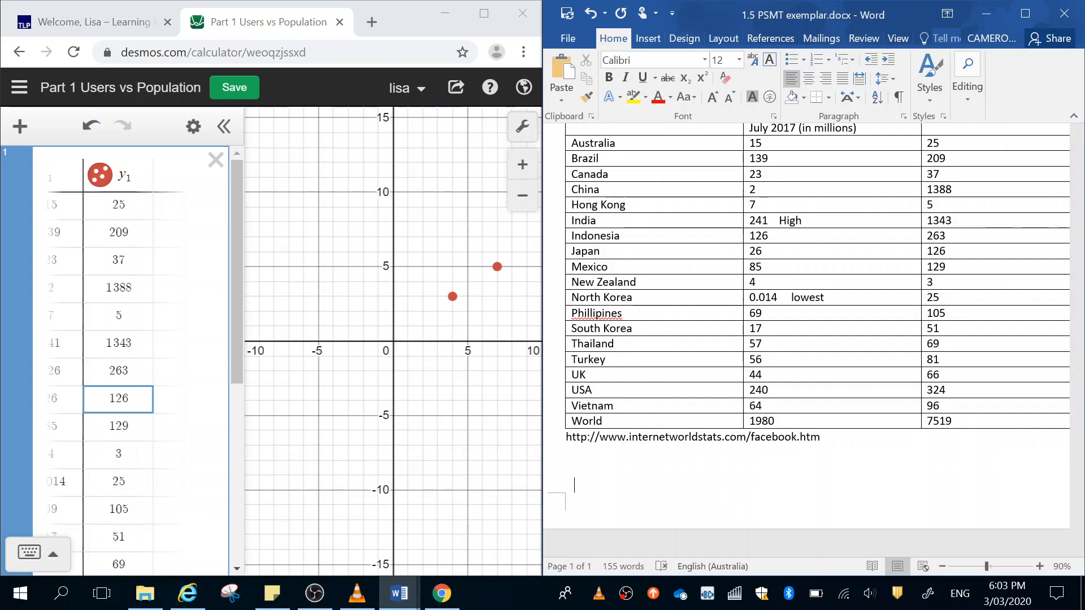
text(0<x)
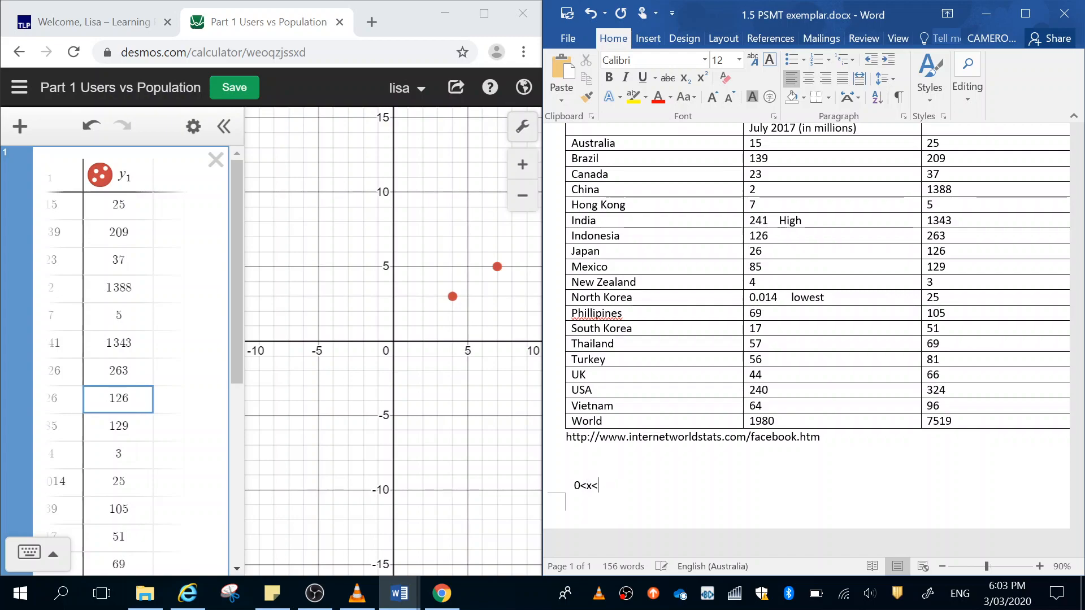
text(<241)
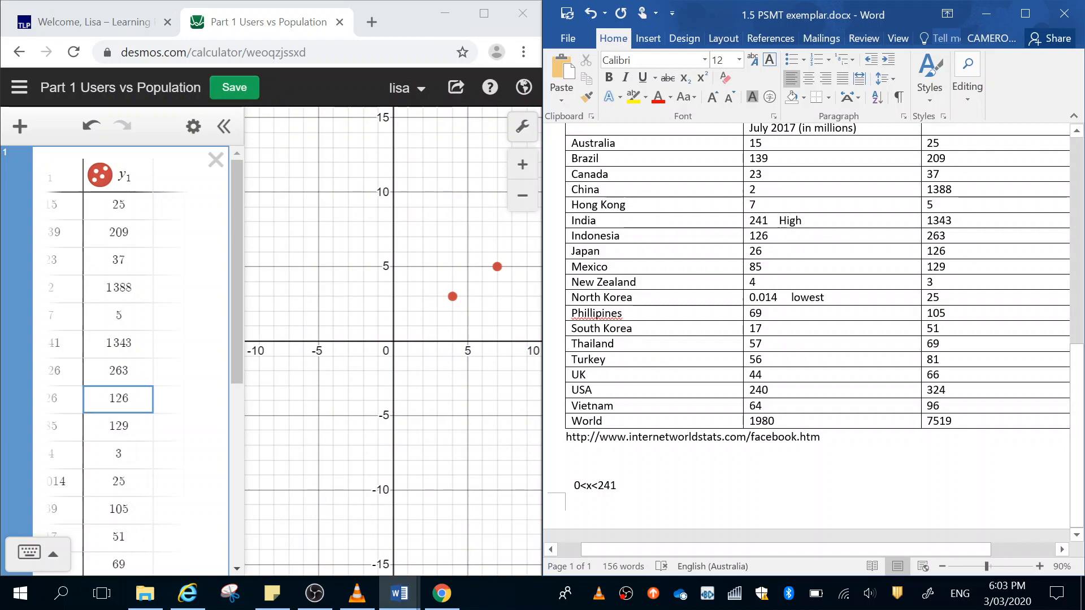
Label the Desmos graph's x-axis "Users (mil)" and its y-axis "Population (mil)".
click(523, 139)
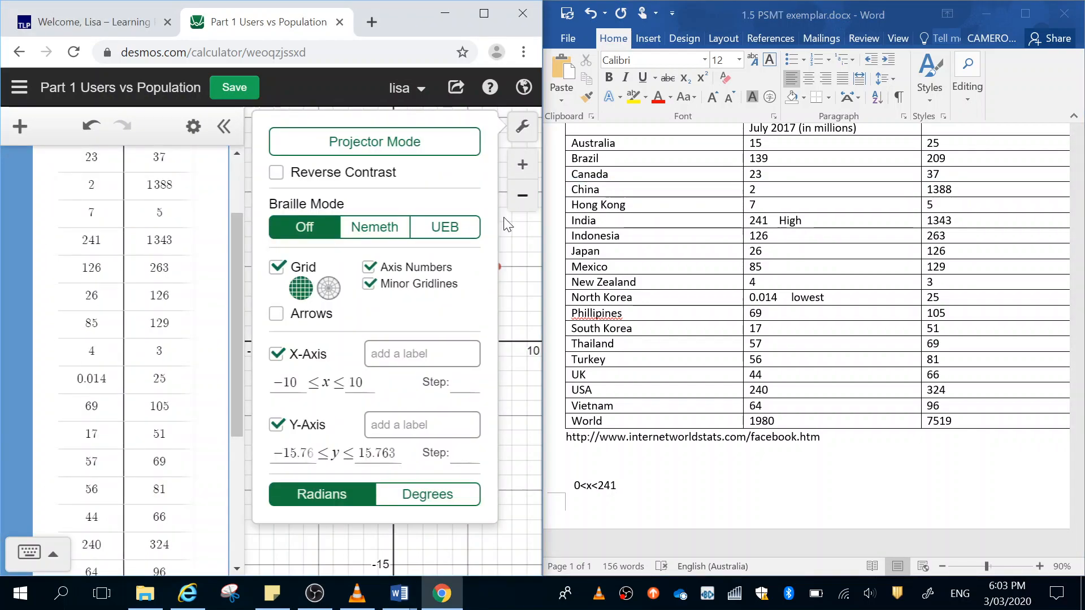
click(371, 356)
text(users)
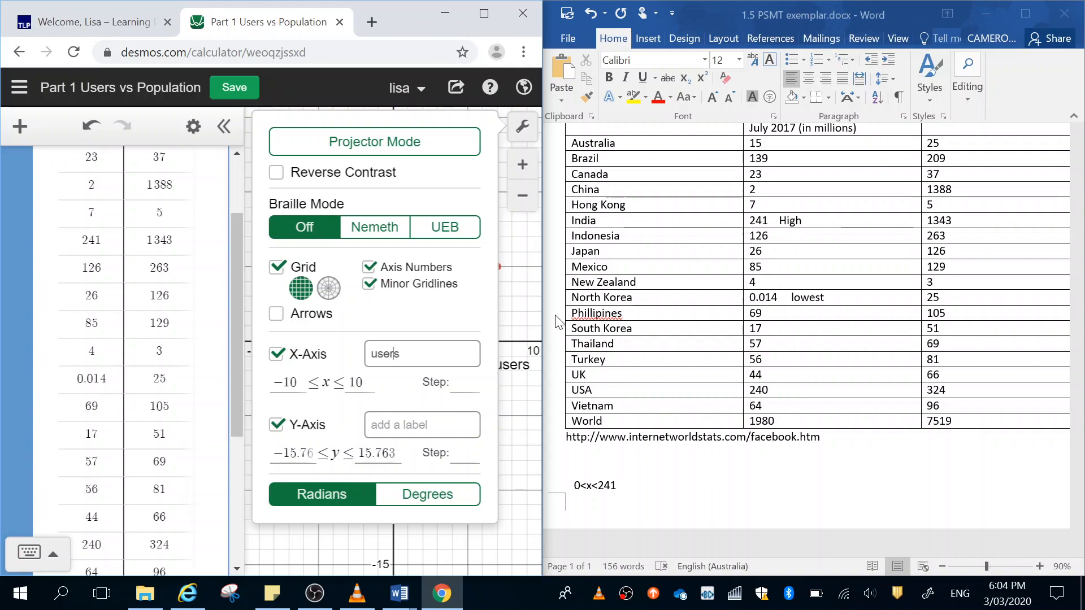
key(Left)
key(BackSpace)
text(U)
key(End)
text((m)
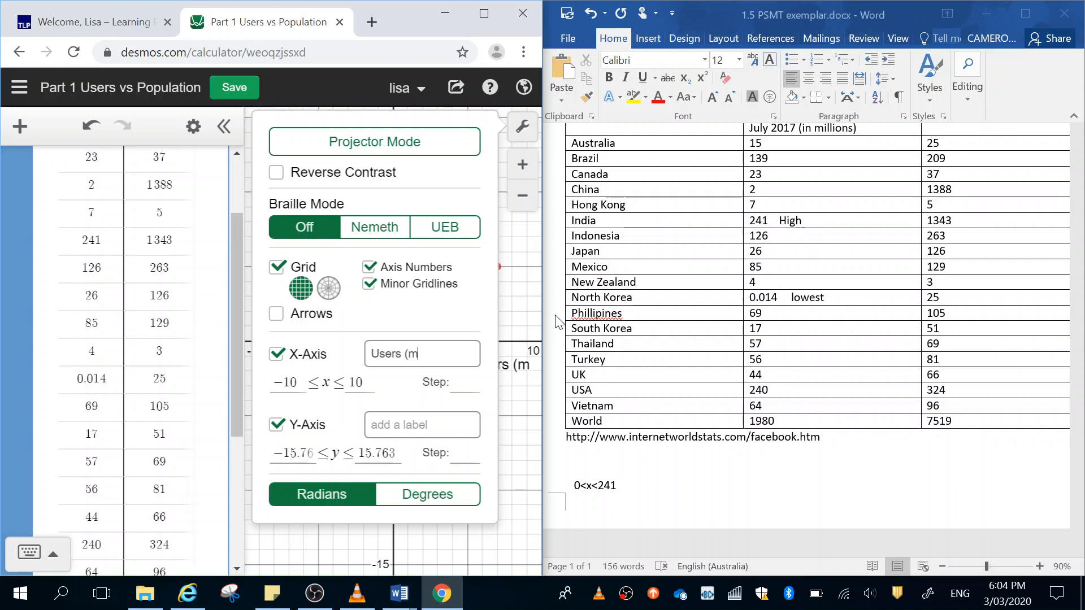
text(il))
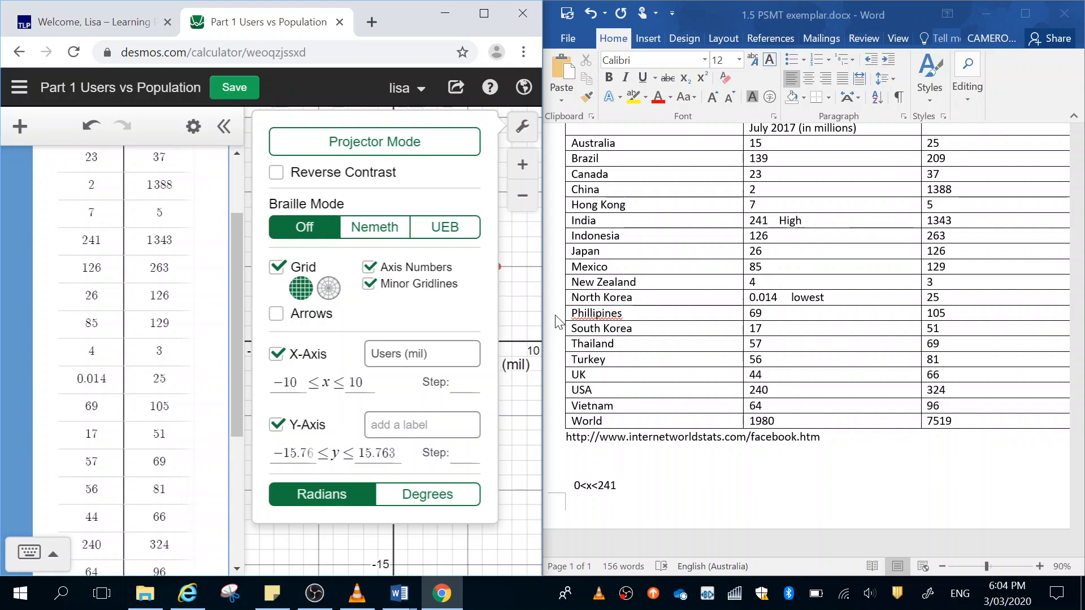
click(385, 423)
text(Population (mil))
Set the x-axis range of the graph from 0 to 250.
click(297, 383)
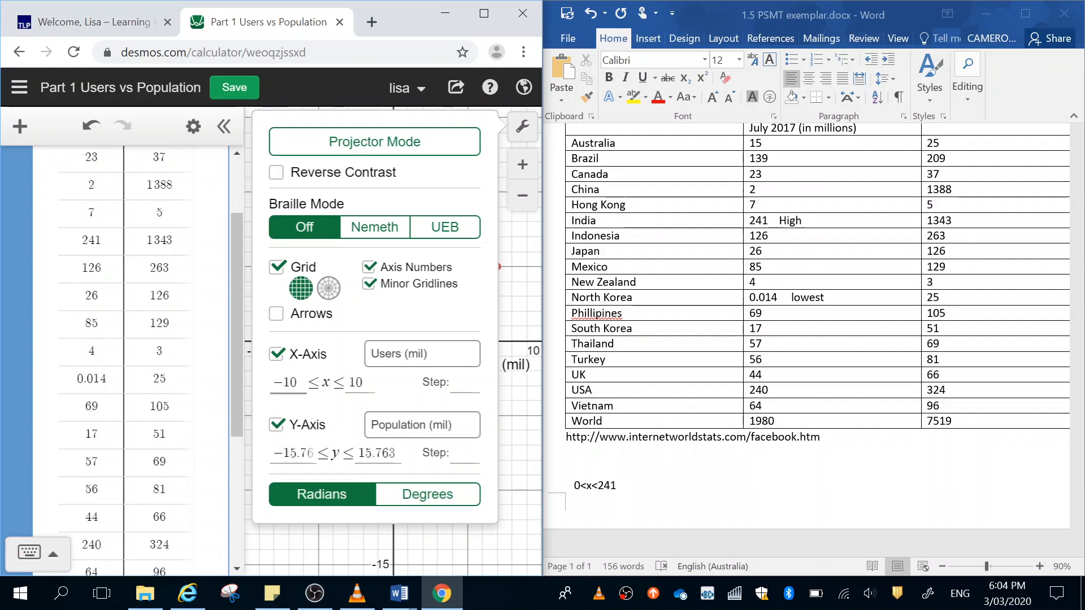
key(BackSpace)
key(BackSpace)
key(BackSpace)
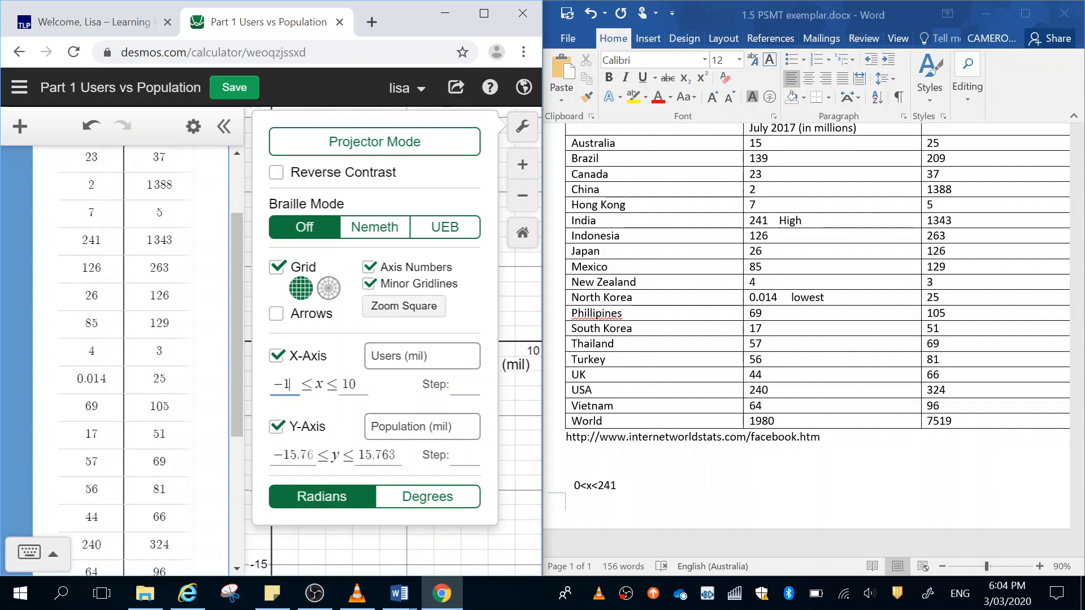
text(0)
click(357, 385)
key(BackSpace)
key(BackSpace)
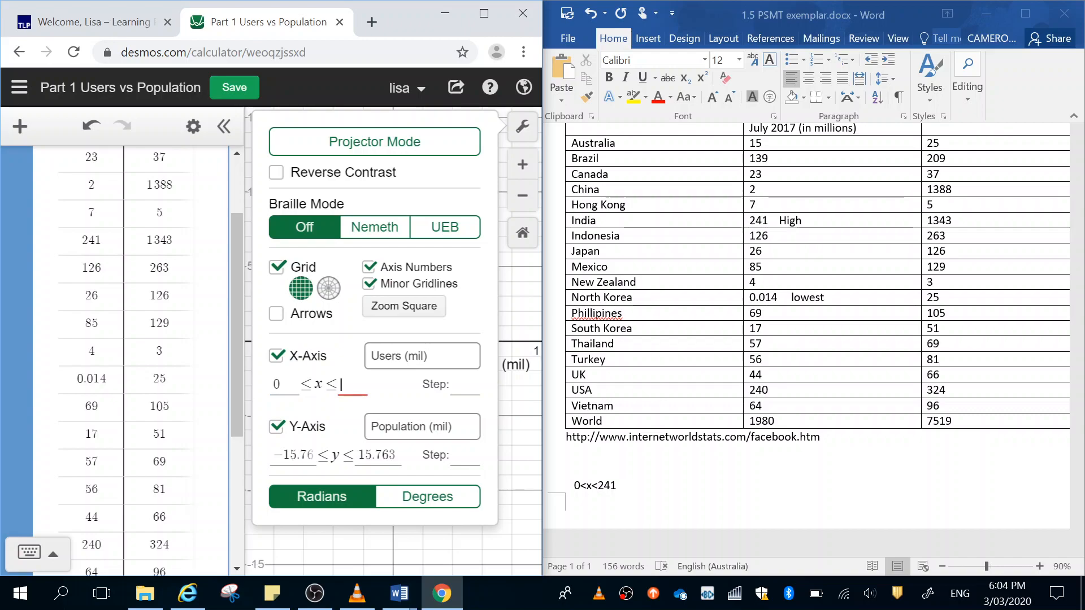
text(250)
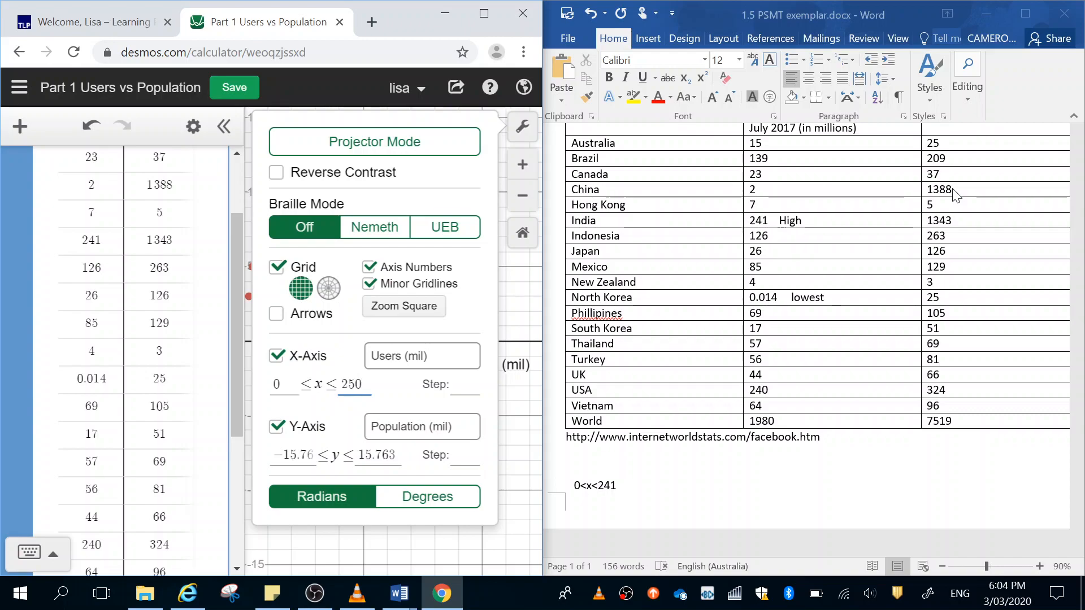
Set the y-axis range from 0 to 1388 and close the graph settings.
click(300, 455)
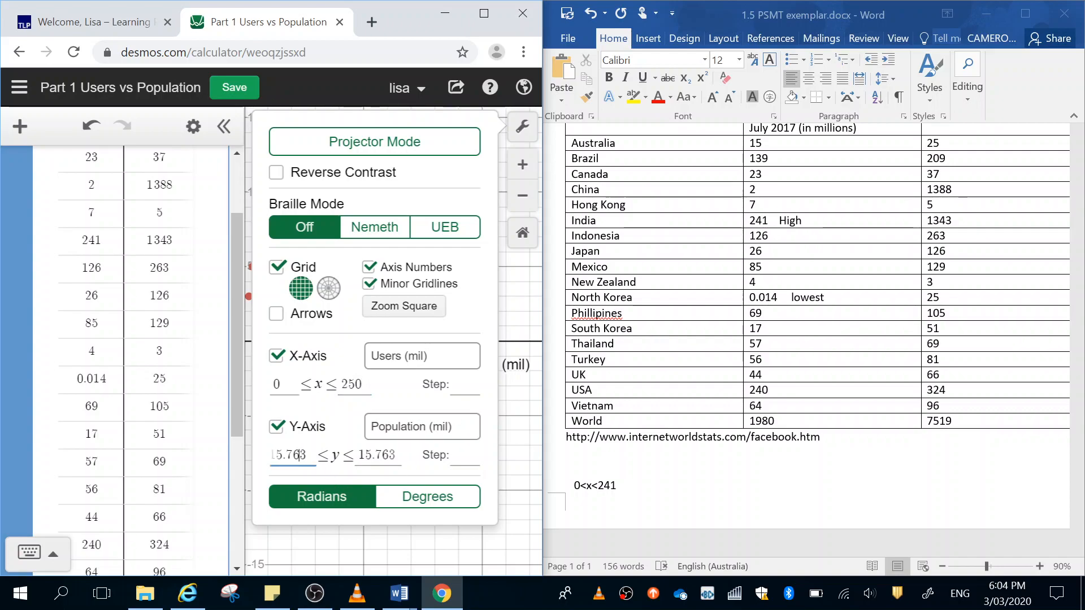
key(BackSpace)
key(BackSpace)
key(BackSpace)
key(BackSpace)
key(BackSpace)
key(BackSpace)
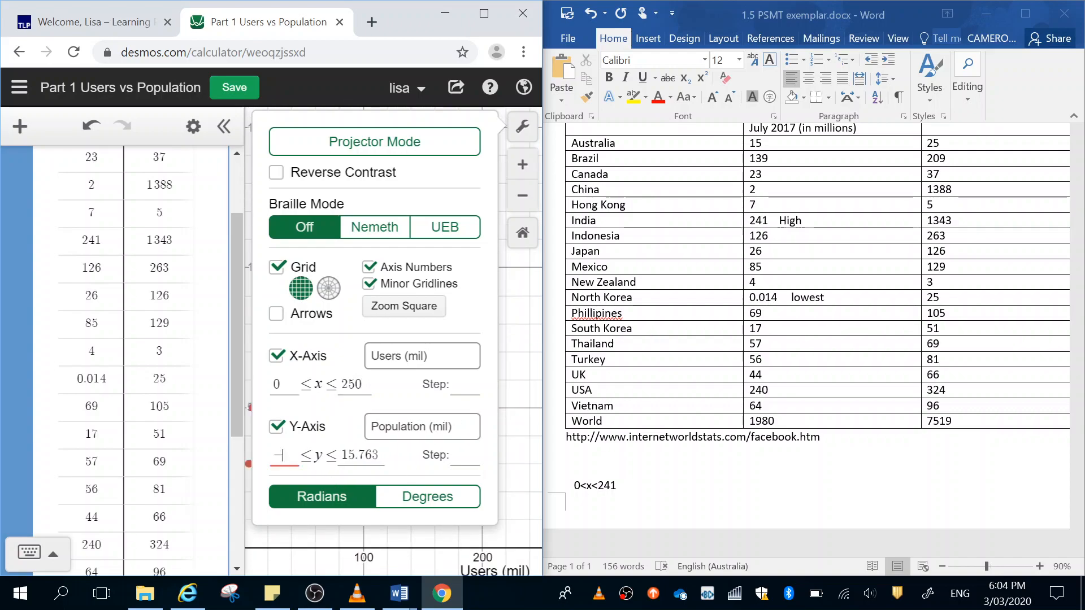
text(0)
key(Tab)
key(BackSpace)
key(BackSpace)
key(BackSpace)
key(BackSpace)
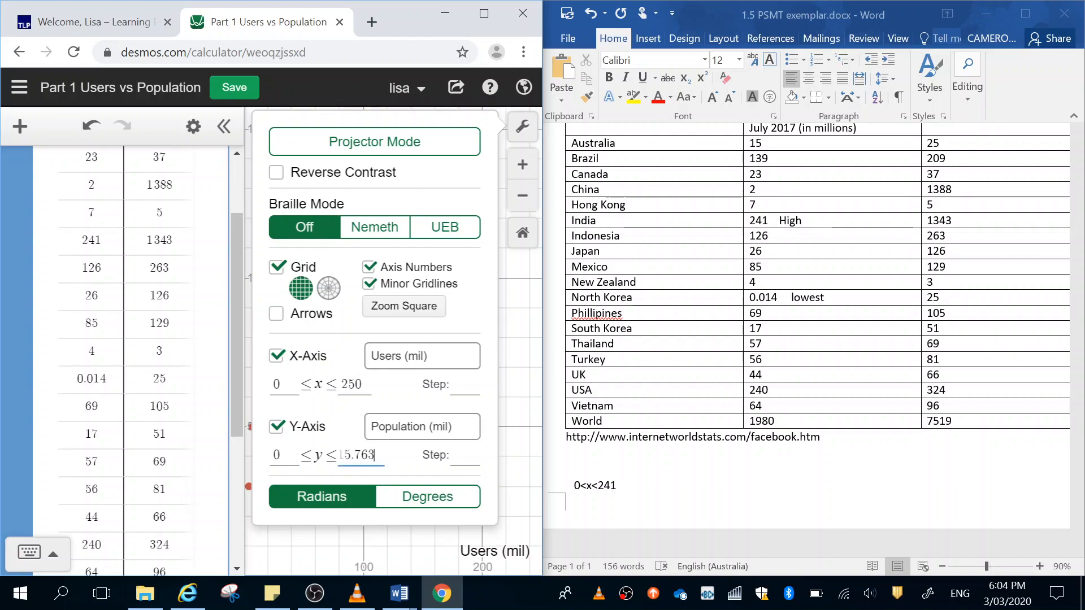
key(BackSpace)
key(BackSpace)
text(13)
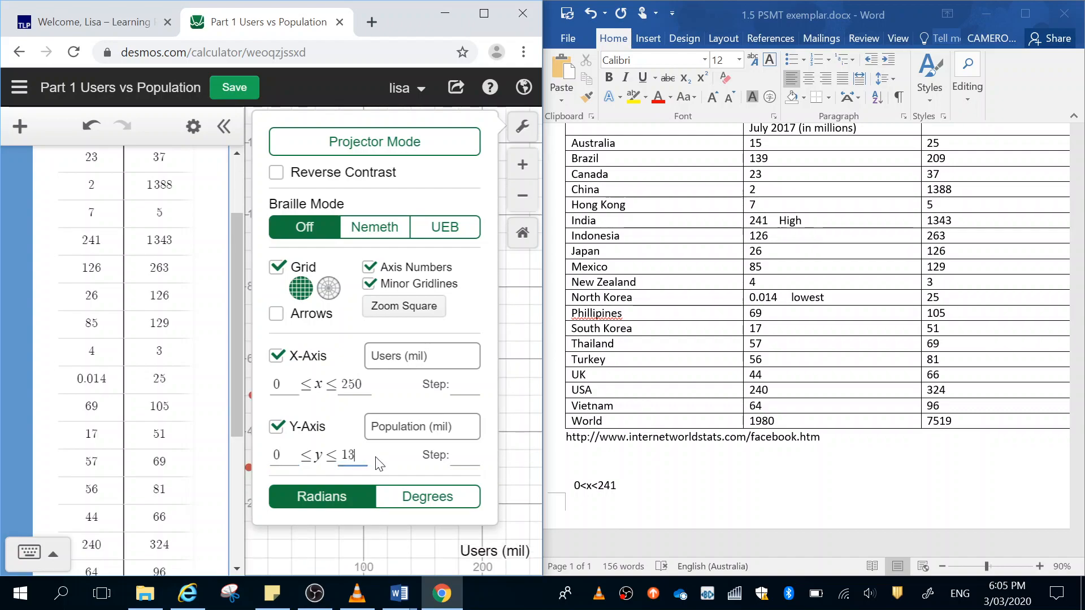
text(88)
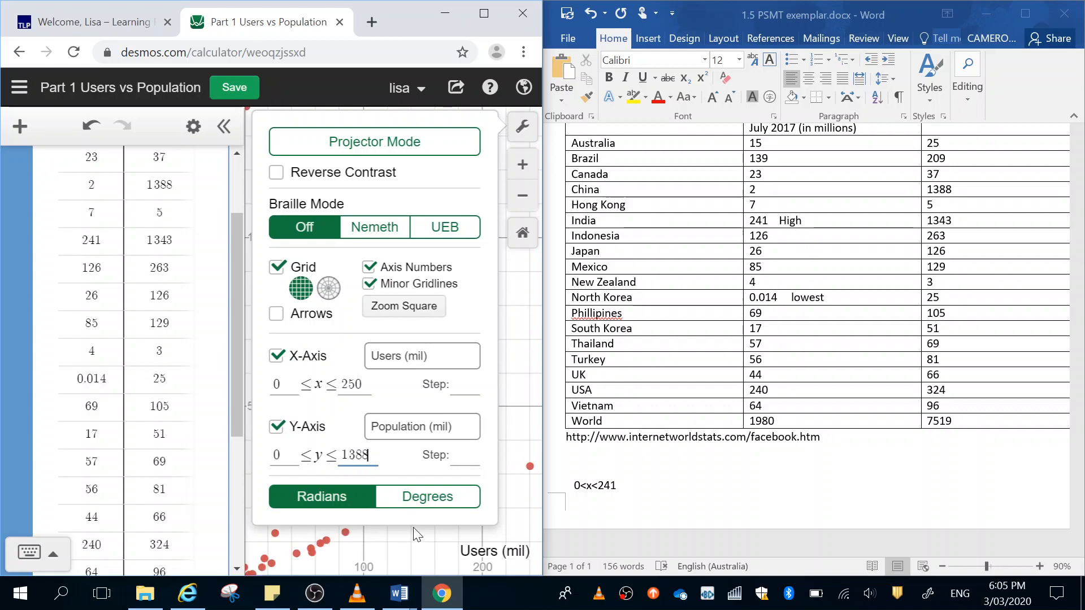
click(419, 561)
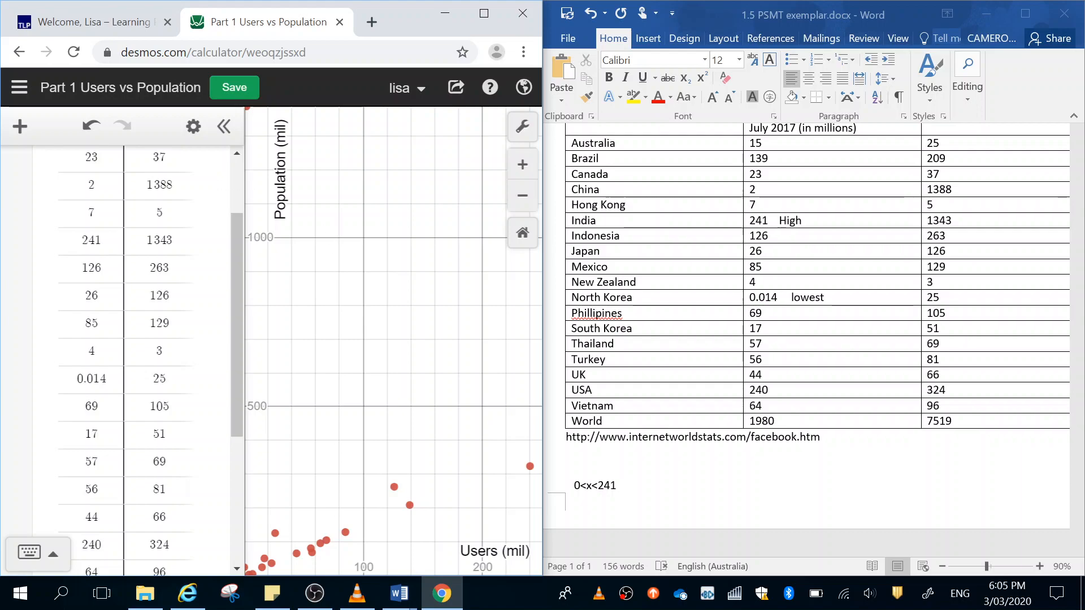
Save the graph and maximize the browser window.
click(214, 90)
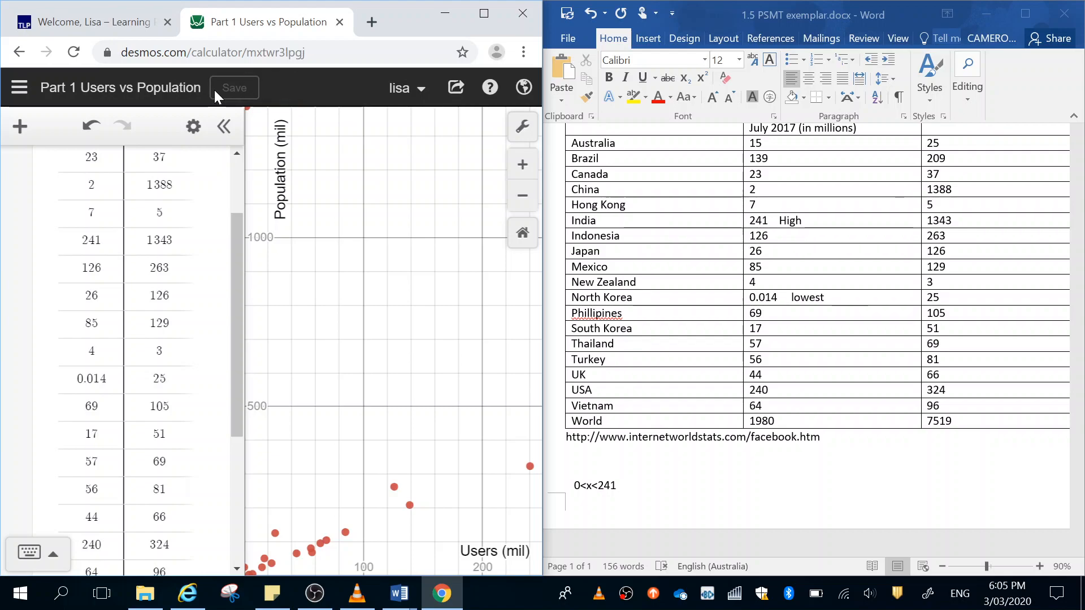
click(496, 13)
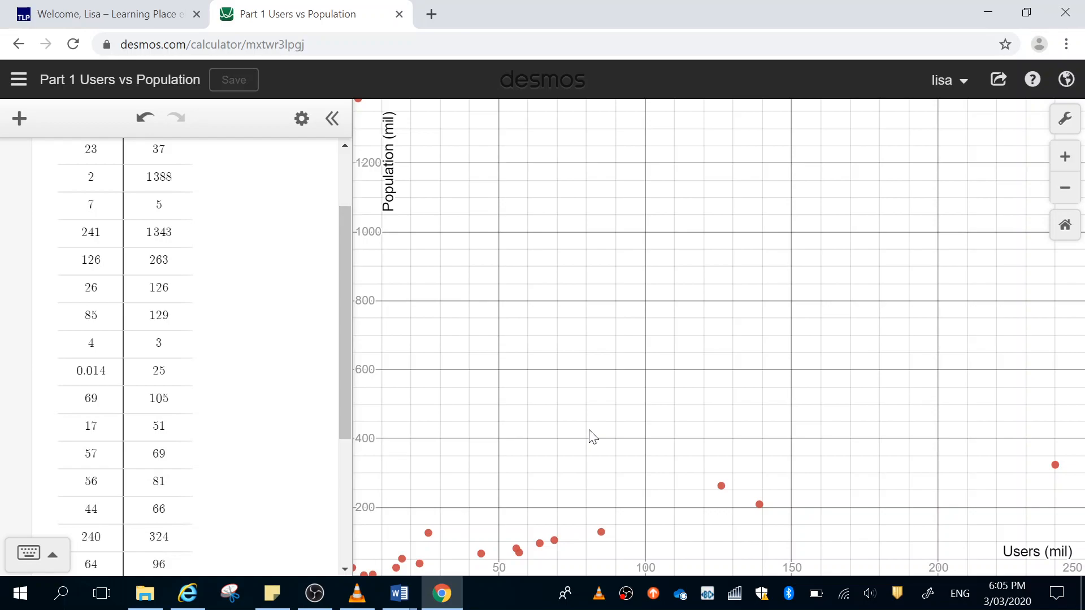
Examine the scatter plot's lower cluster and check the coordinates of the outlying China point near the population axis.
drag(706, 395, 716, 363)
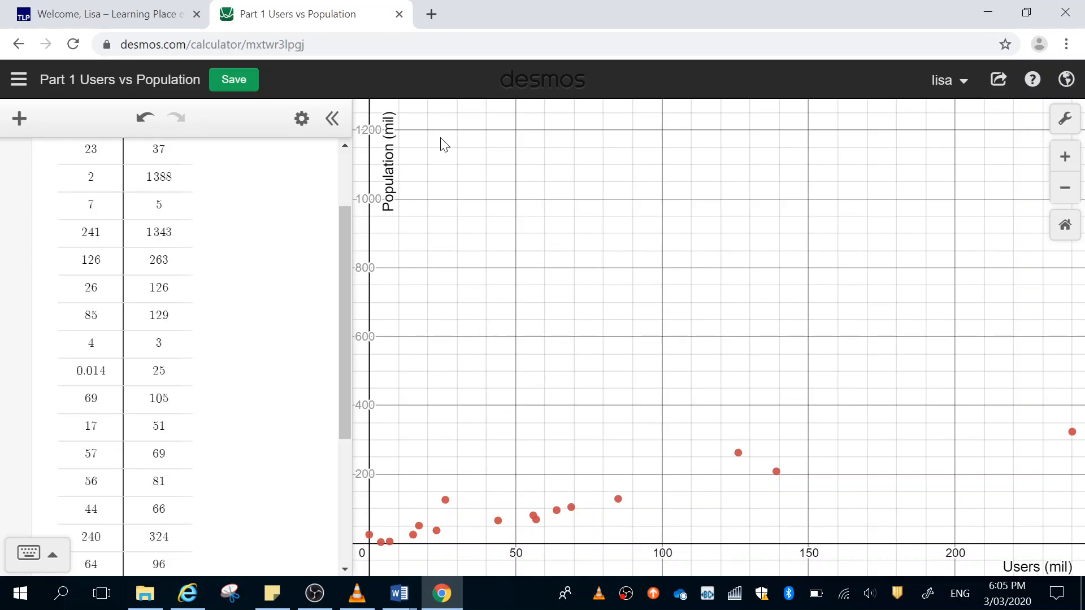
drag(487, 186, 494, 247)
click(382, 125)
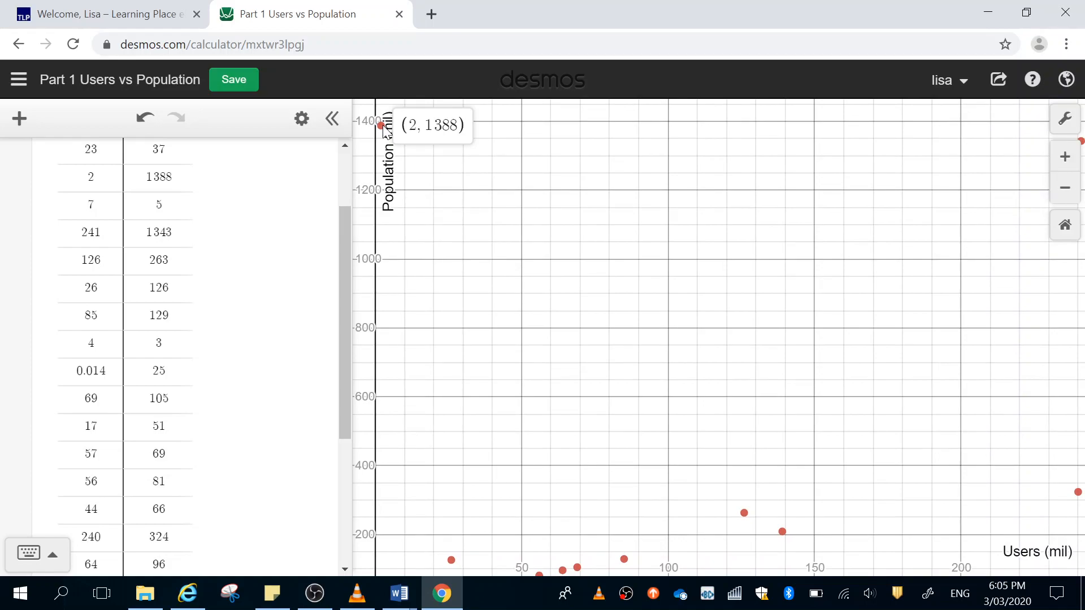
click(399, 593)
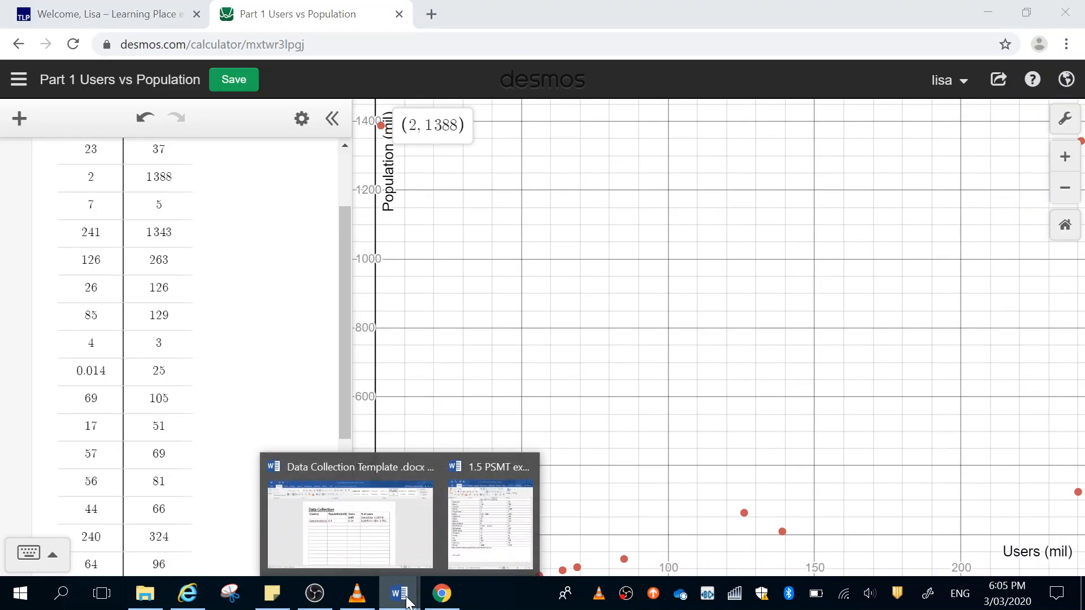
mouse_move(473, 530)
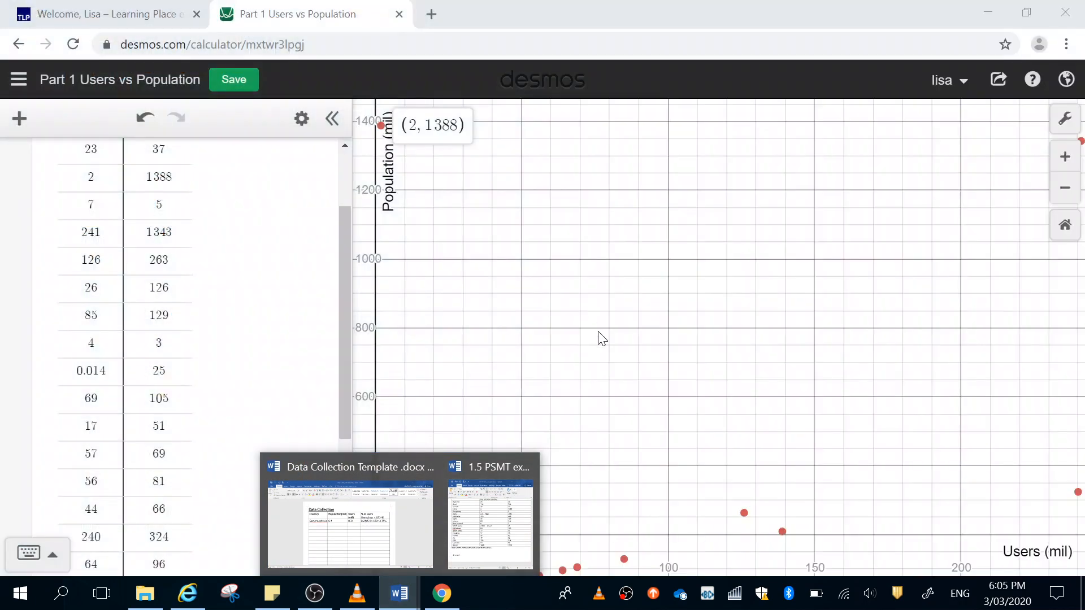
click(380, 126)
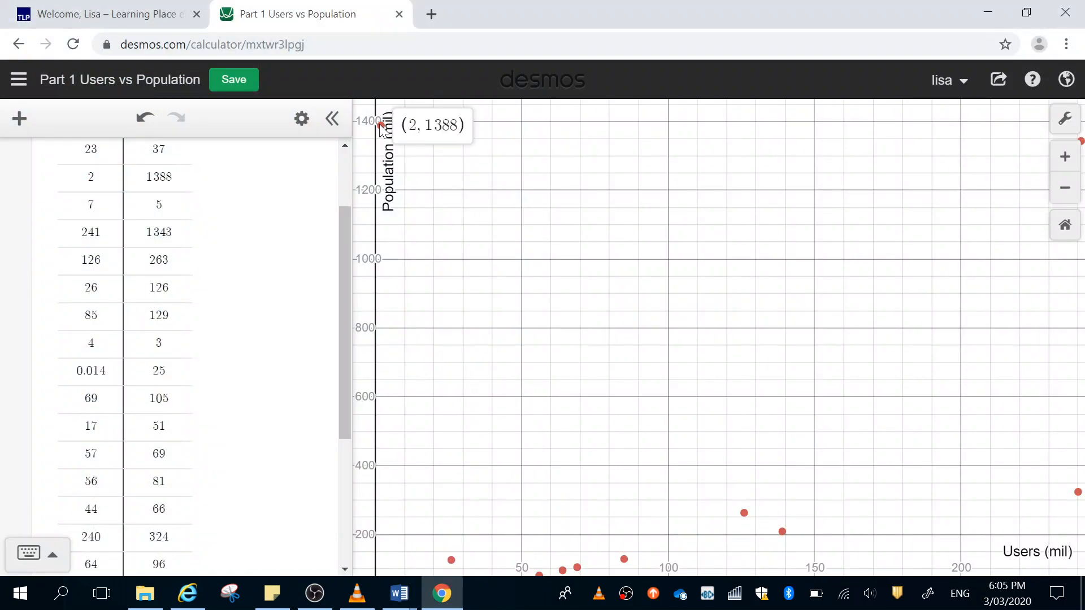
drag(547, 203, 538, 162)
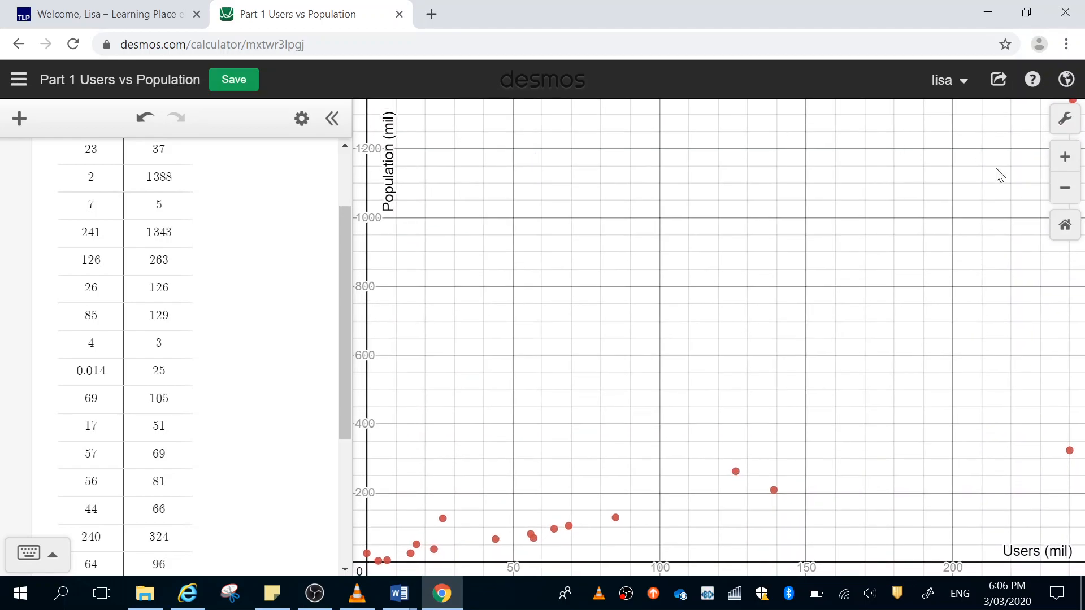
Zoom the graph out so all data points fit, and copy its export image at Medium Square size.
click(1064, 187)
drag(894, 245, 825, 261)
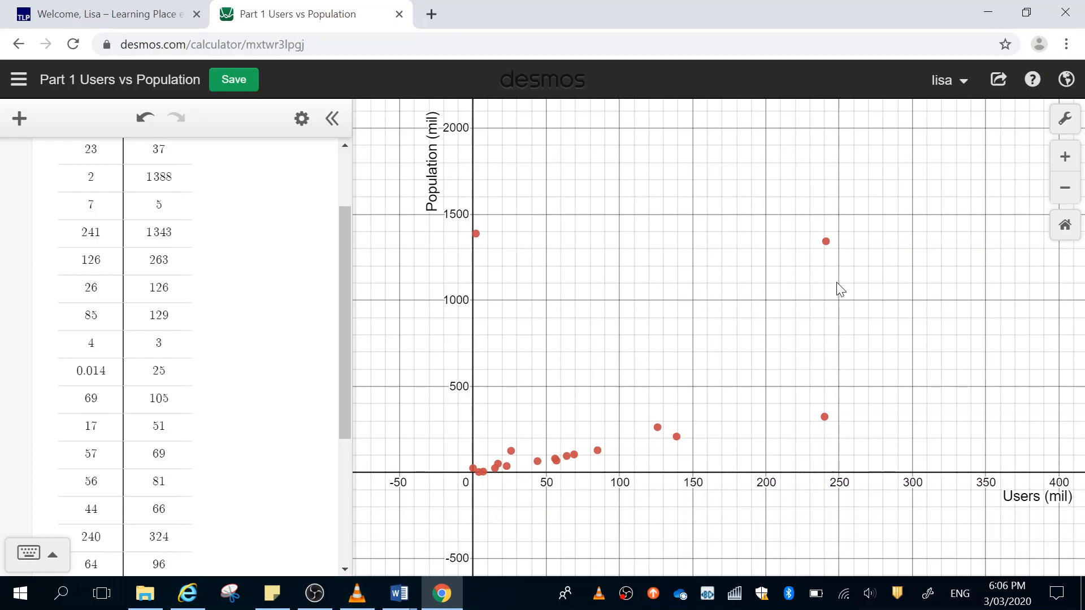
click(1001, 85)
click(919, 243)
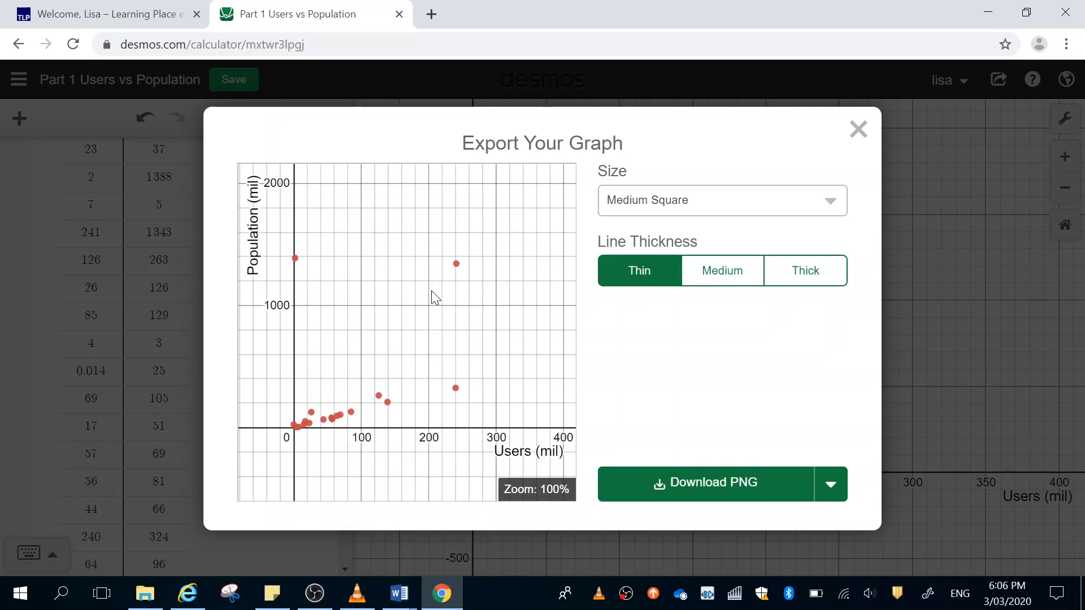
right_click(355, 274)
click(434, 321)
Switch to Word, create a blank document and paste the copied graph image after a page break.
mouse_move(399, 594)
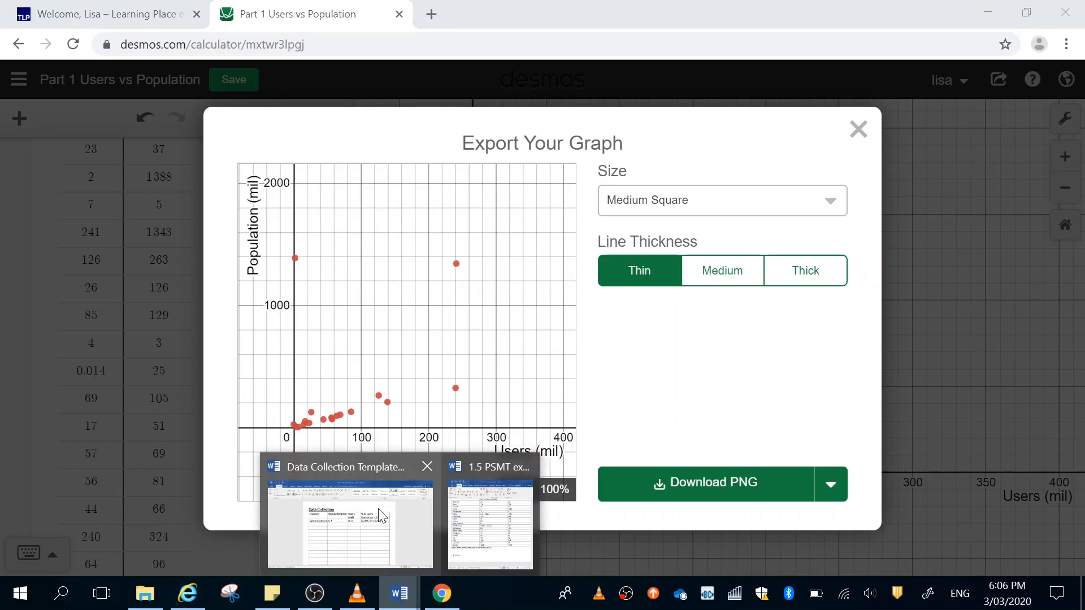
click(382, 516)
click(12, 36)
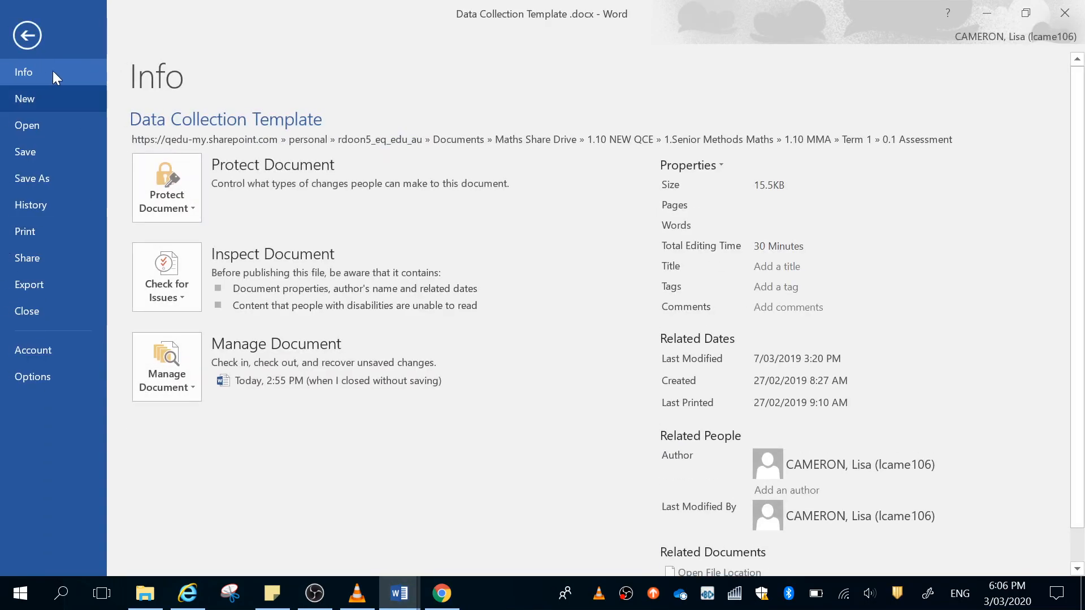
click(39, 103)
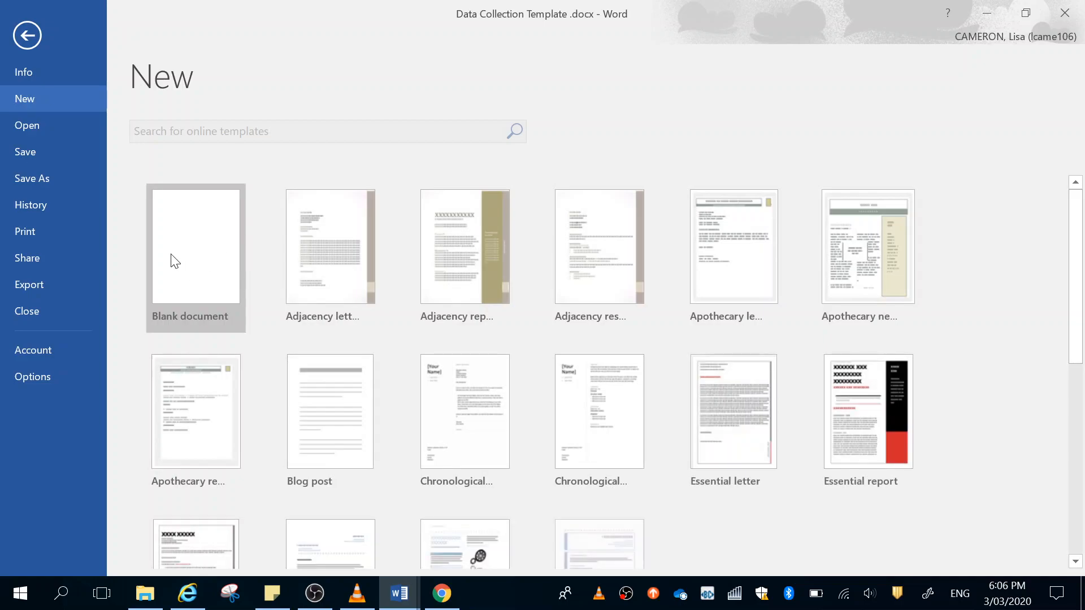
click(175, 261)
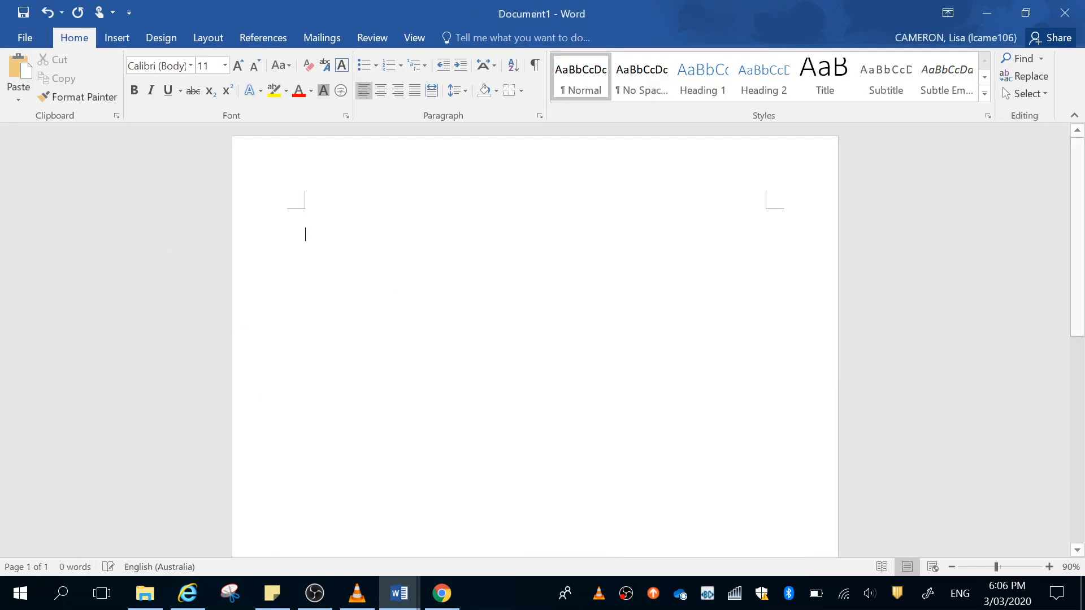
key(ctrl+Return)
key(ctrl+v)
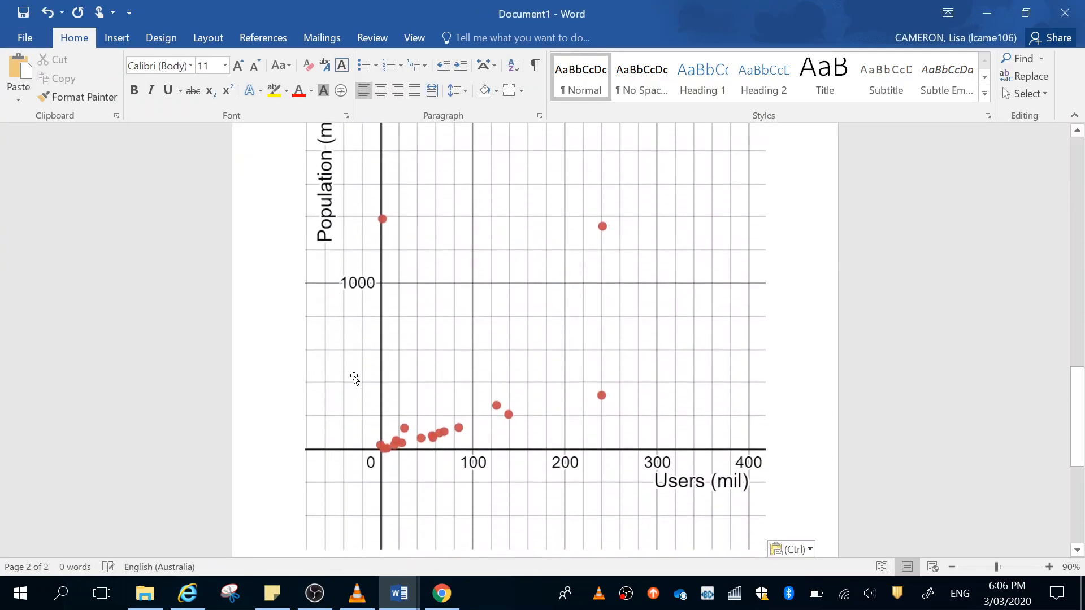
Shrink the pasted graph image proportionally to about 90% of its width.
click(715, 422)
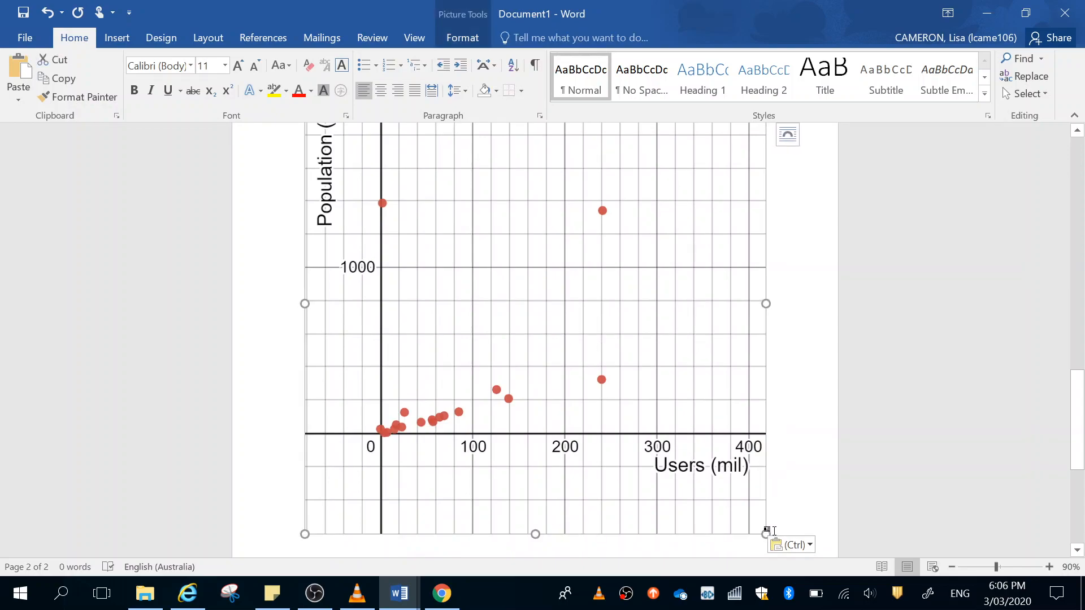
drag(766, 534, 718, 486)
mouse_move(1079, 387)
mouse_down()
mouse_move(1079, 335)
mouse_move(1079, 375)
mouse_up()
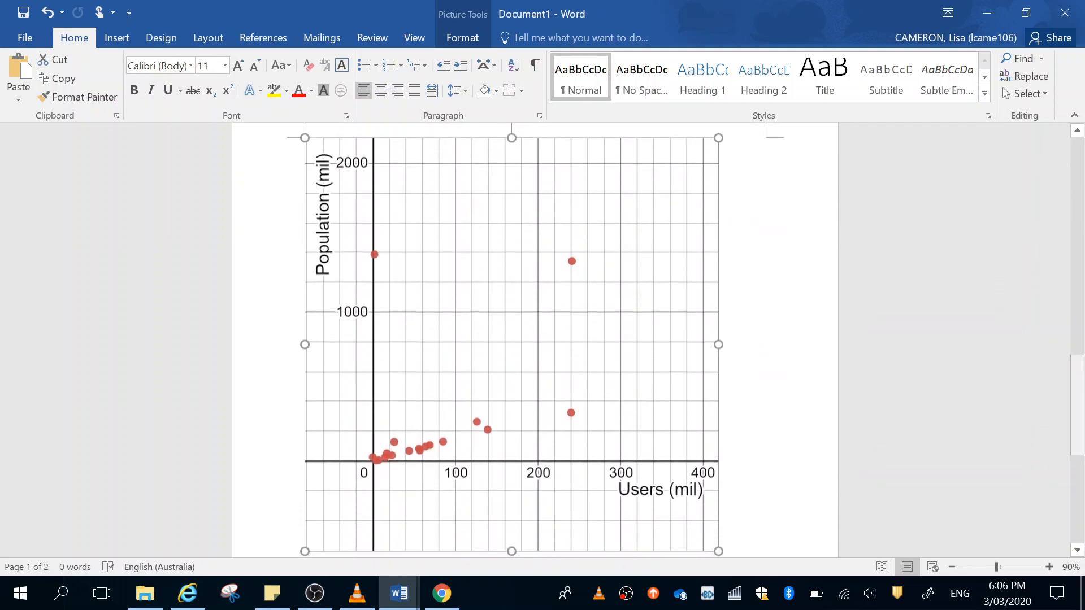
Insert a Figure 1 caption below the graph image with the text "Users vs Population including outliers".
right_click(491, 340)
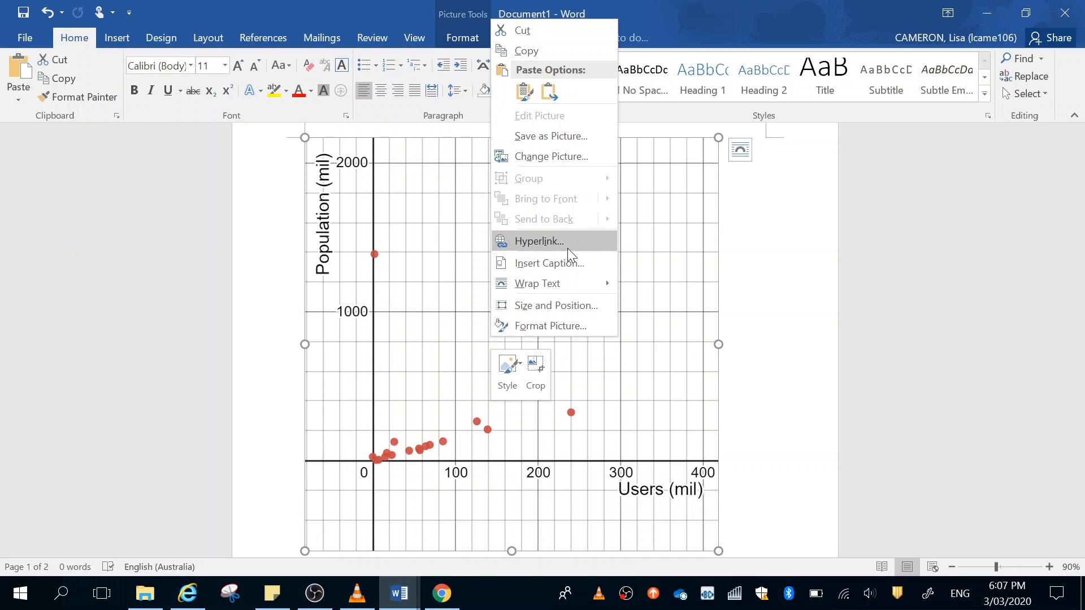
click(568, 265)
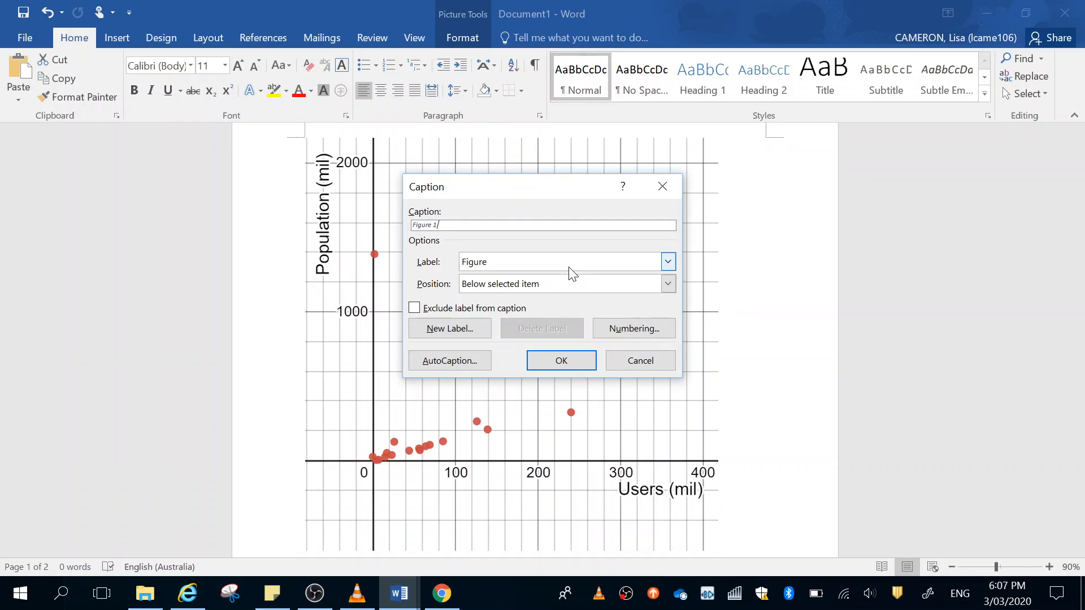
text(Users vs Pop)
text(Inc)
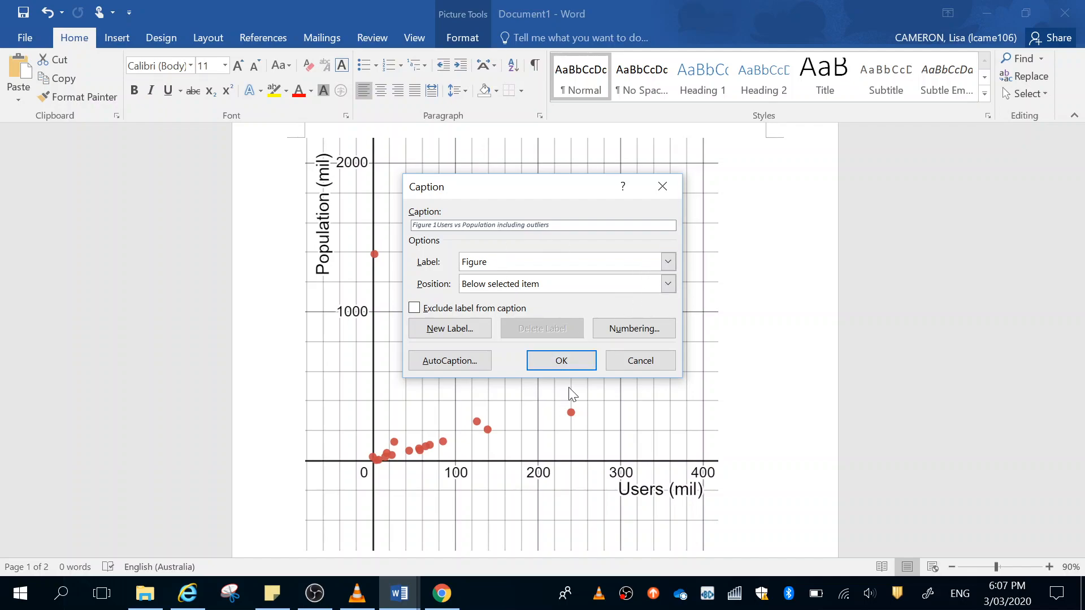
click(564, 364)
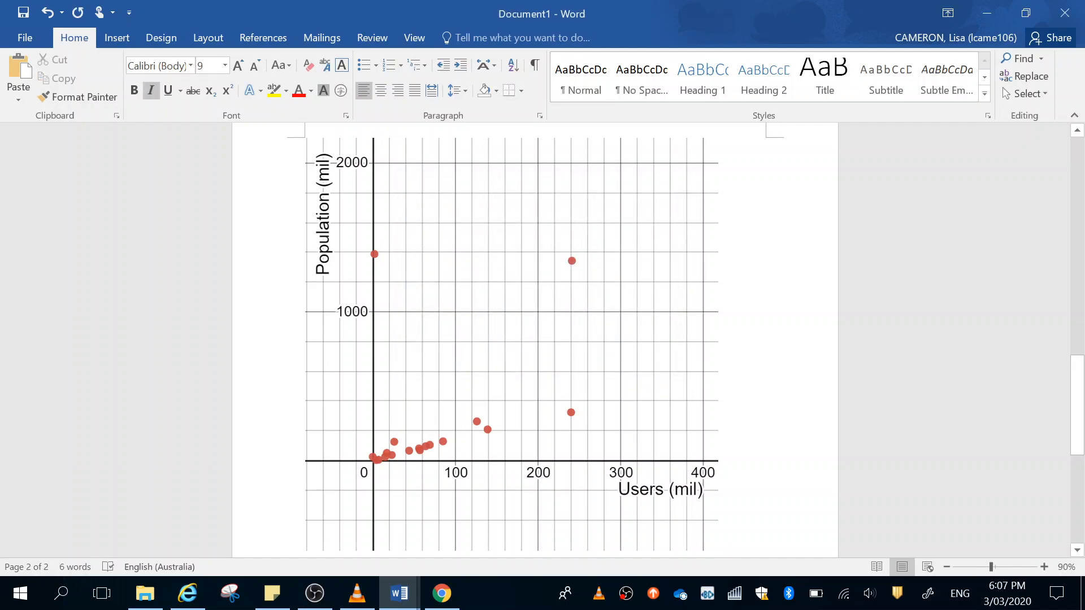
drag(1080, 399, 1081, 435)
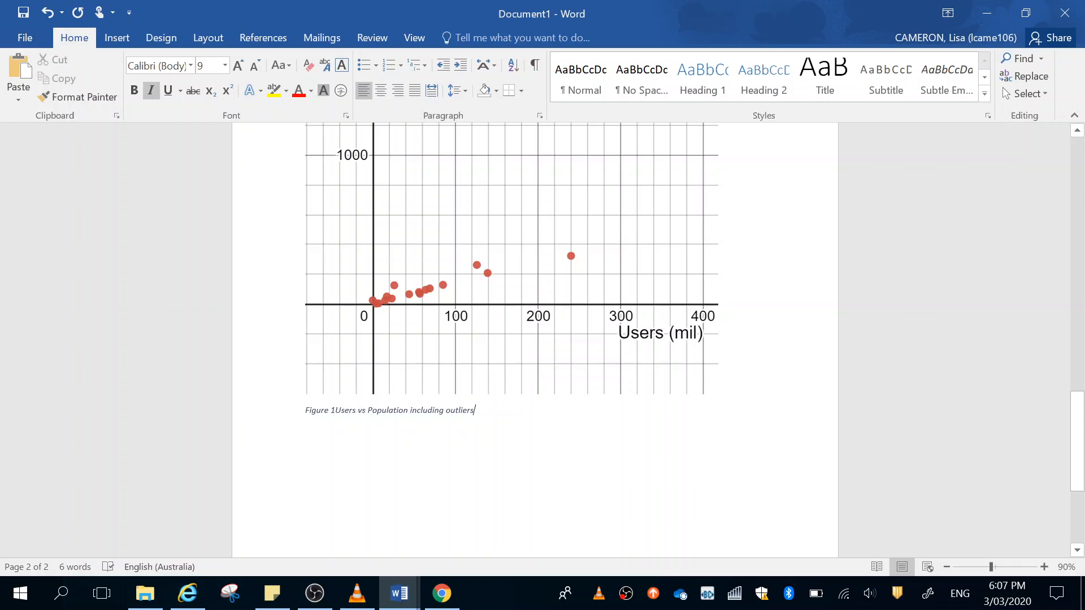
drag(1077, 402, 1040, 84)
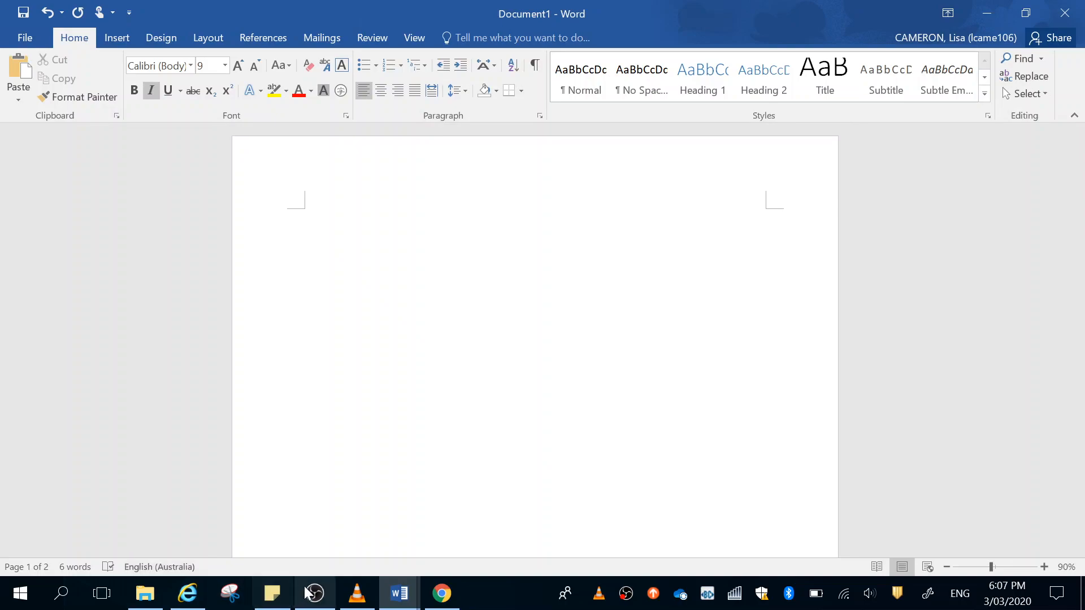
click(187, 593)
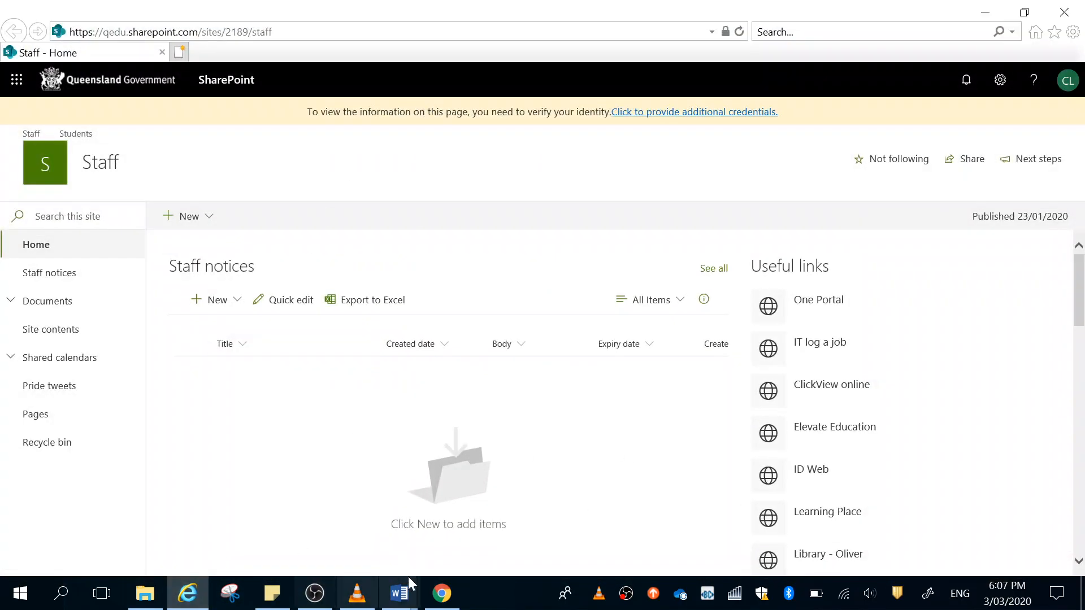
click(440, 599)
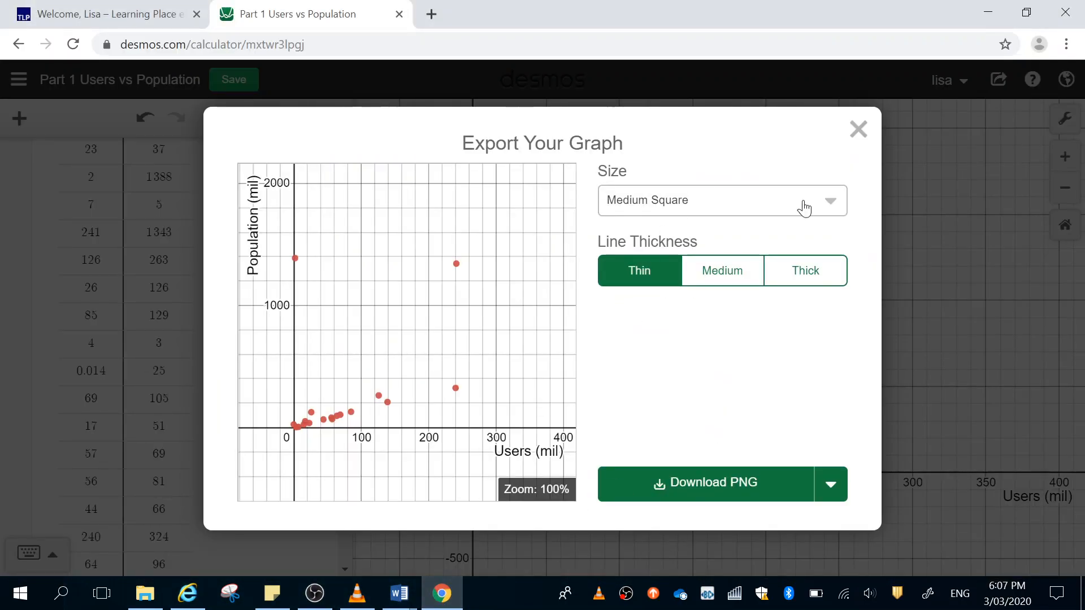
click(309, 604)
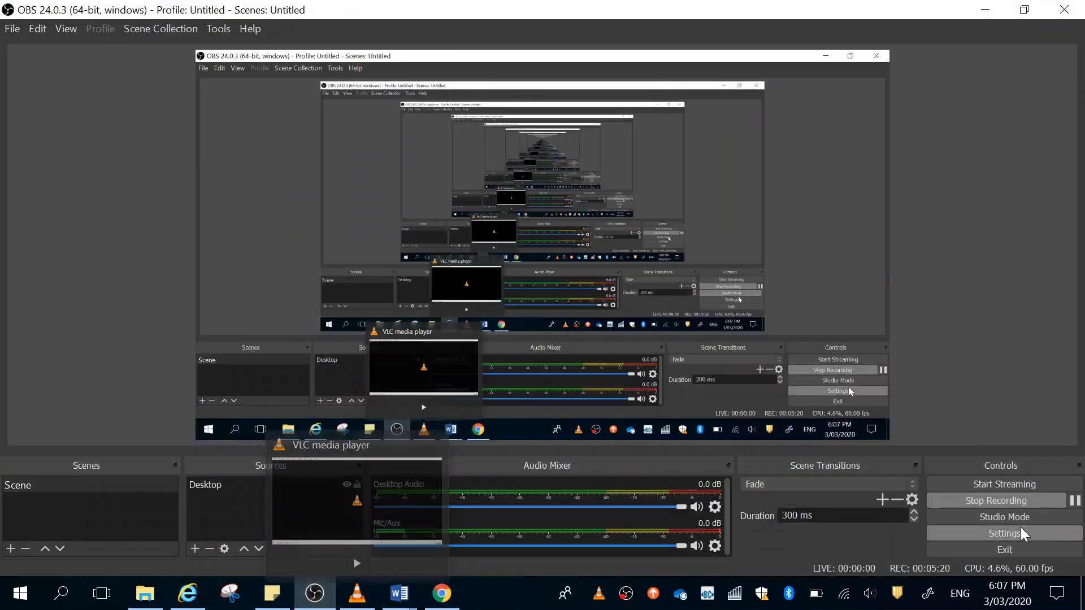